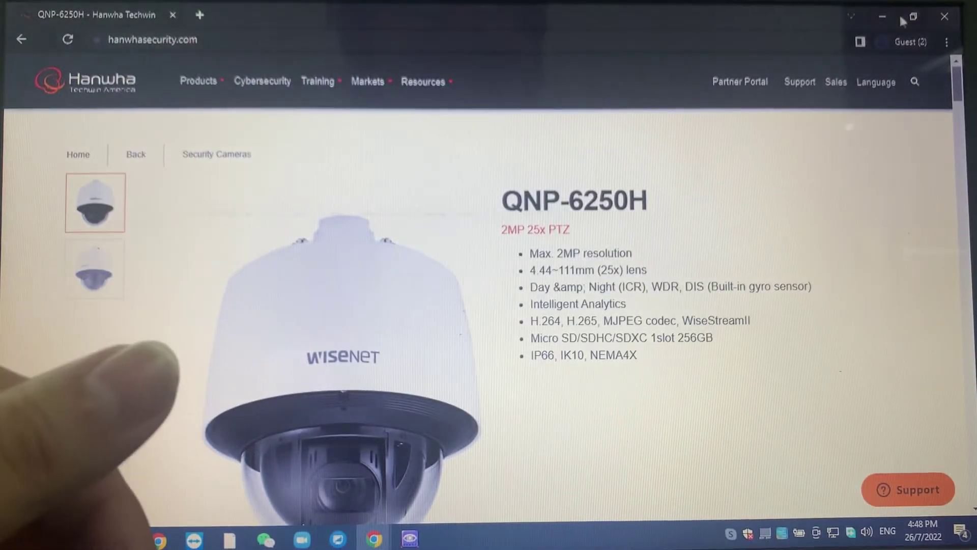
Step: Open the QNP-6230H camera's (172.16.80.71) web page from IP Installer
click(883, 15)
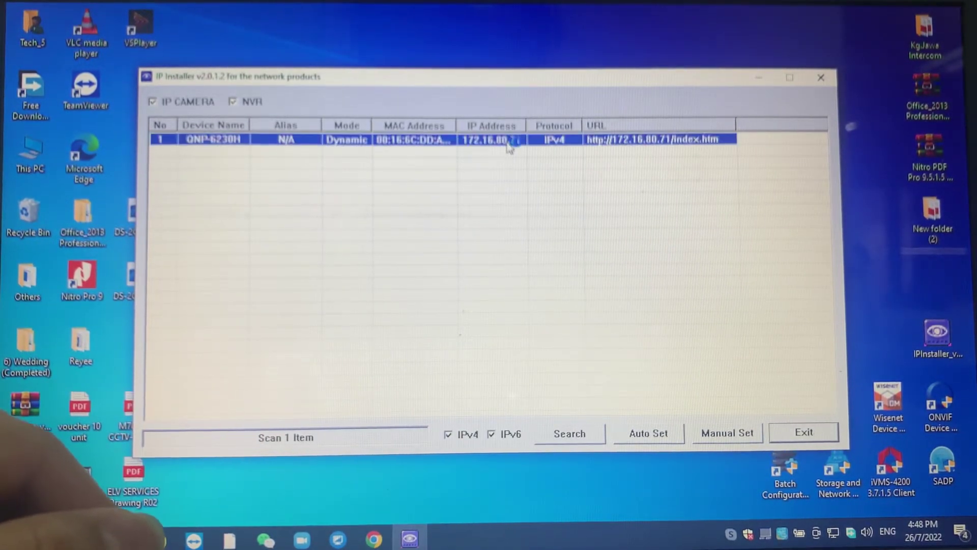
double_click(510, 139)
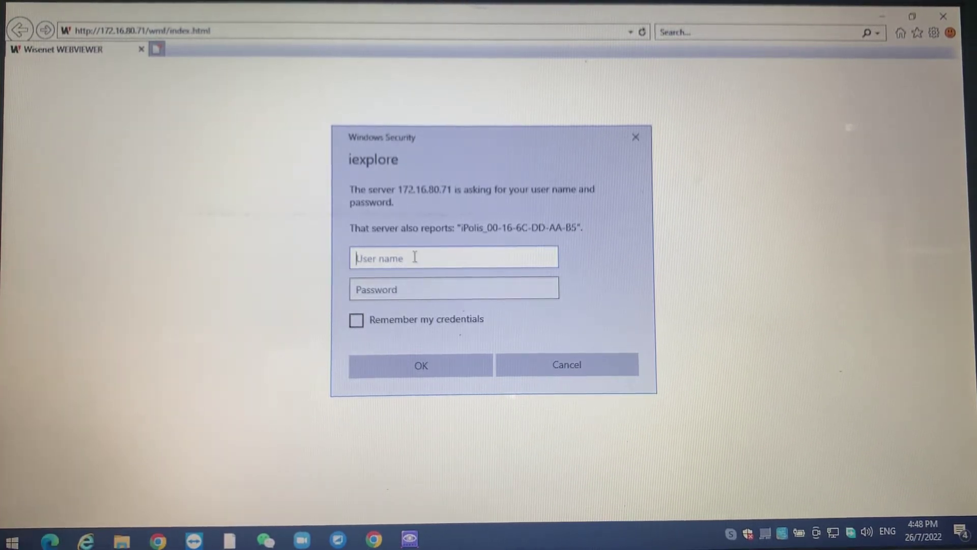
text(admin)
Step: Enter the user name and password to log in to the camera
key(Tab)
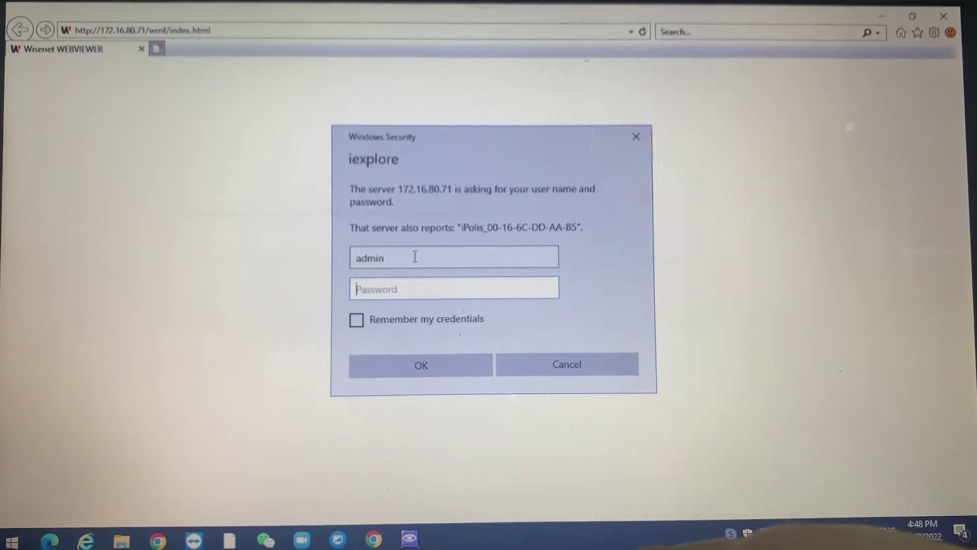
text(xxxxxxxx)
key(Return)
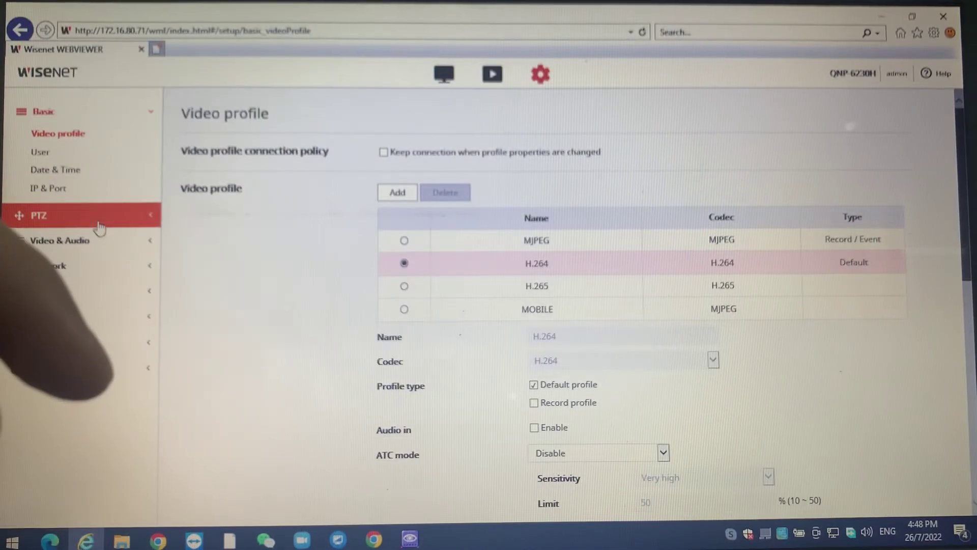
Step: Expand PTZ in the setup sidebar and bring up the PTZ setup page
click(97, 222)
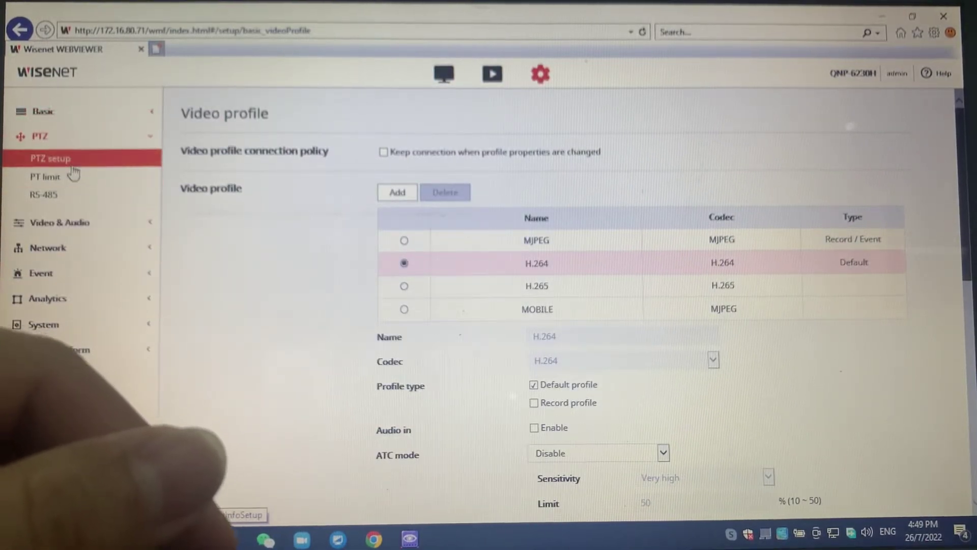
click(73, 165)
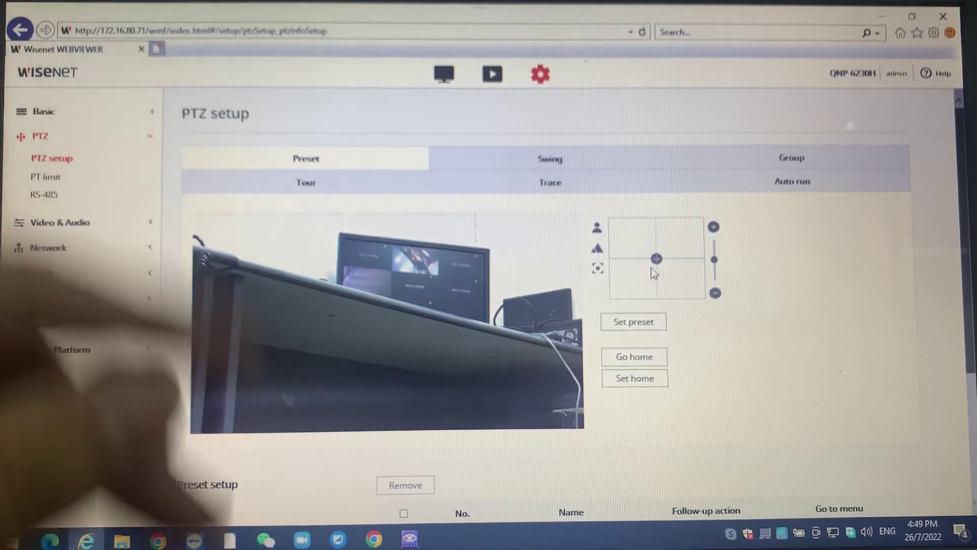
Step: Pan, tilt and zoom out the camera to frame the desk area
drag(638, 259, 640, 263)
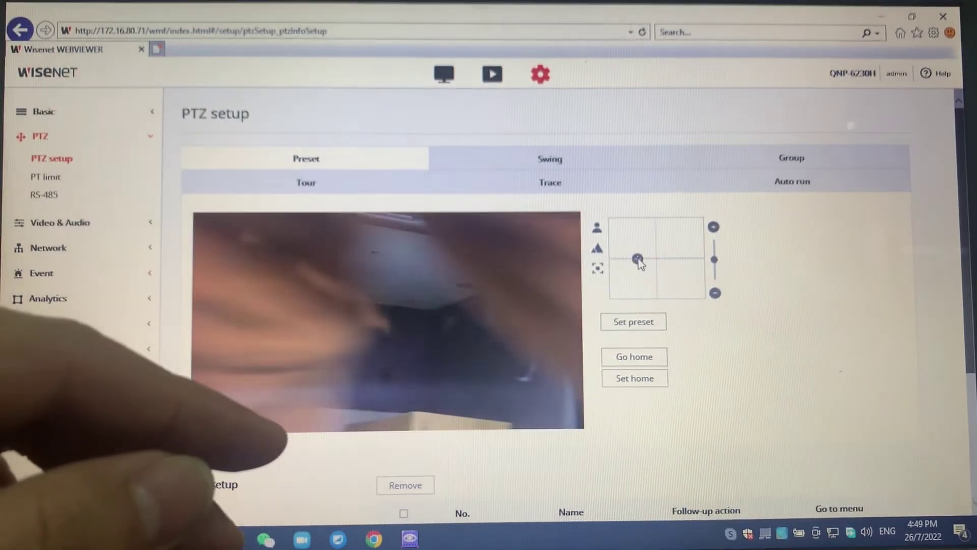
drag(640, 264, 638, 261)
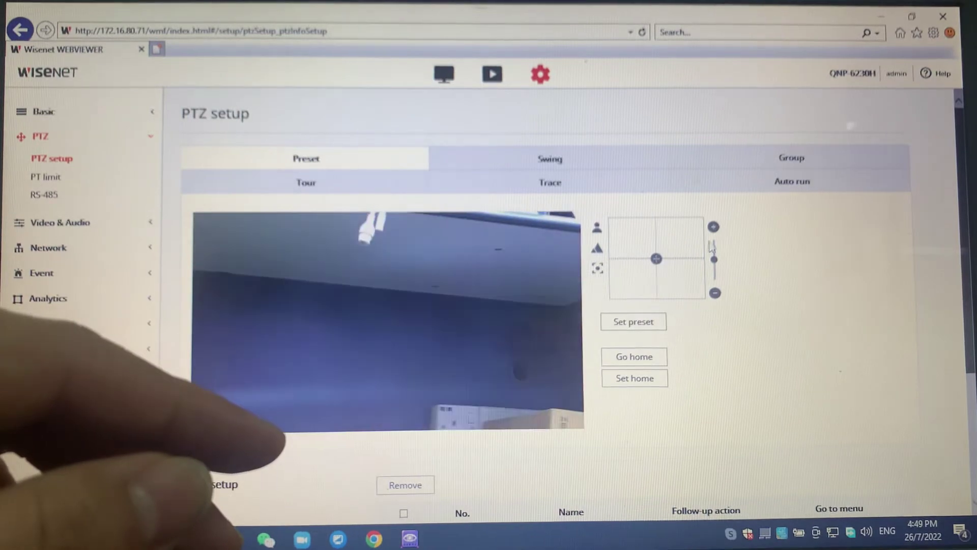
click(717, 295)
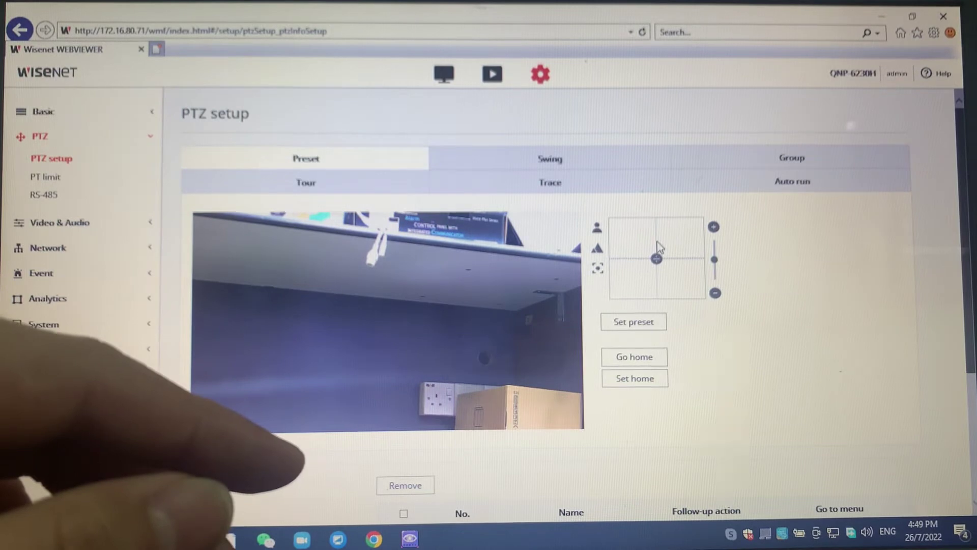
click(660, 248)
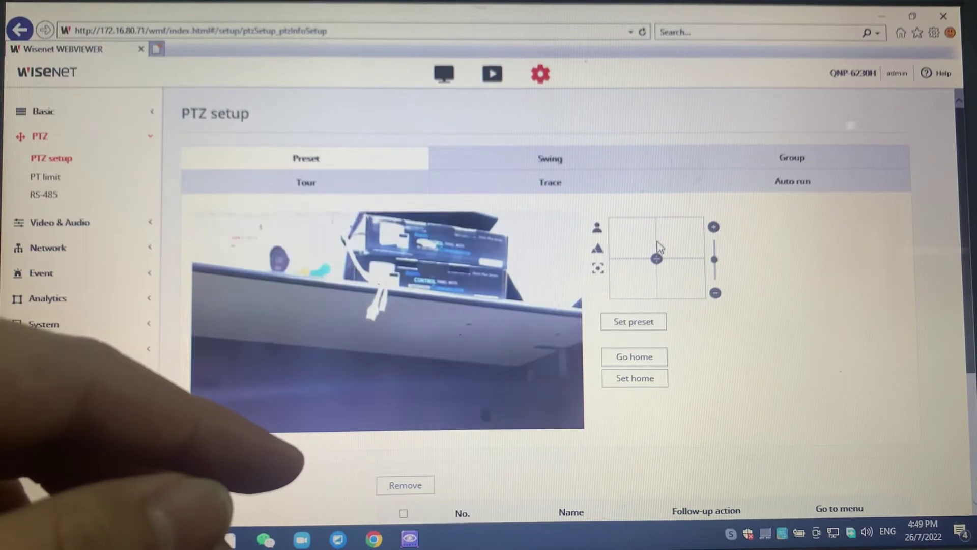
click(638, 264)
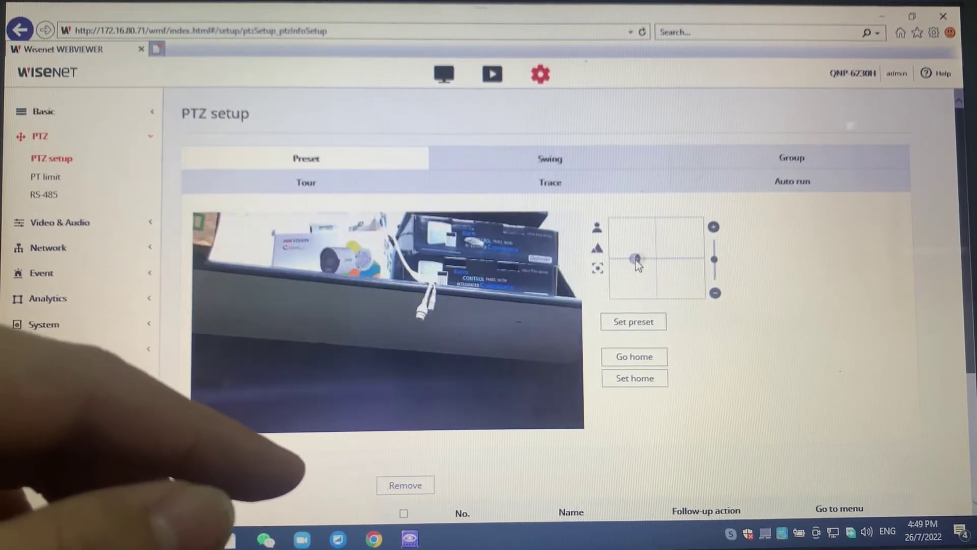
Step: Save the current view as preset 1 named 'Camera'
click(642, 324)
click(488, 291)
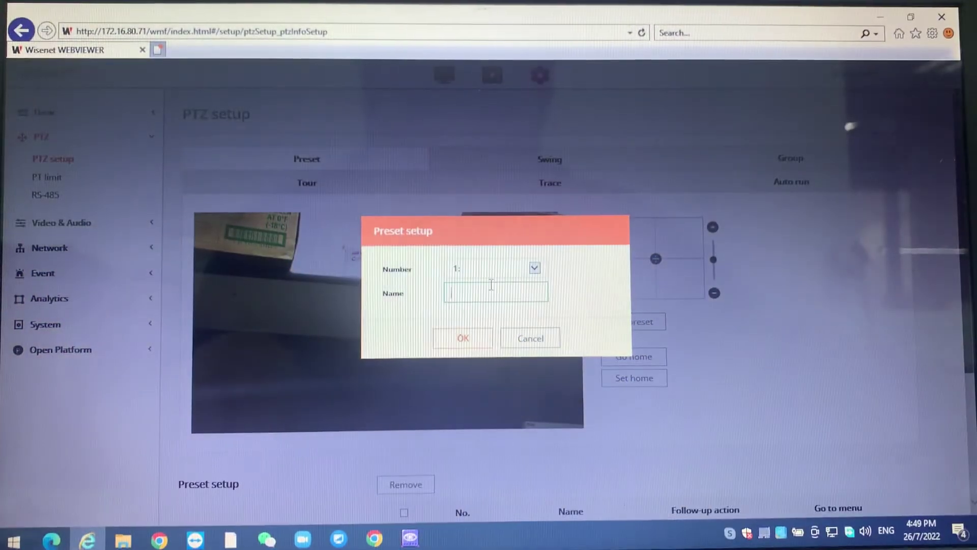
text(Camera)
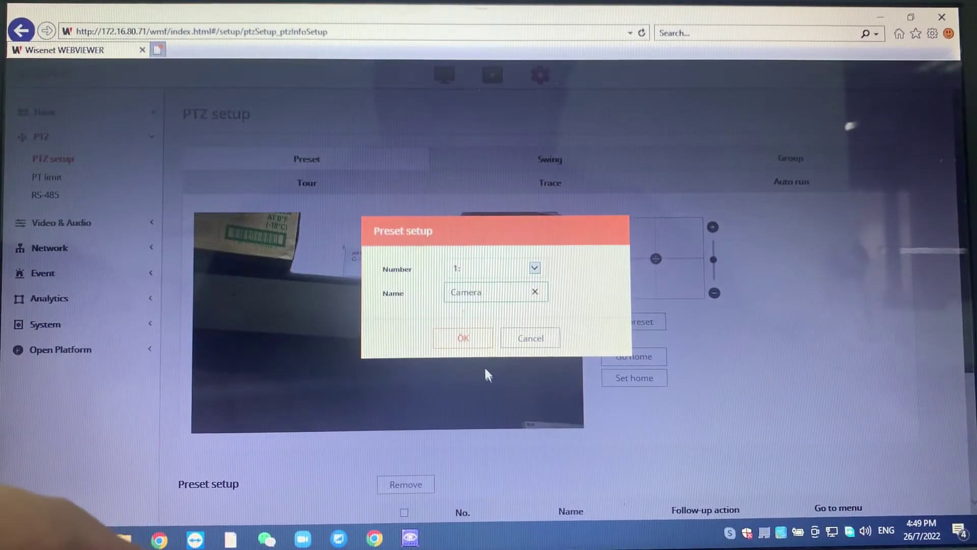
click(461, 343)
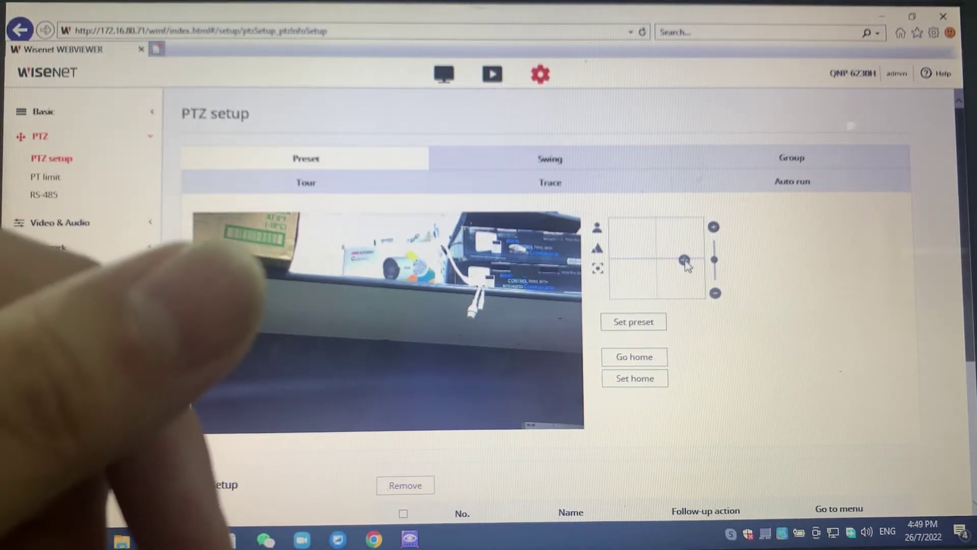
Step: Pan and zoom in the camera to frame the monitor
drag(685, 262, 690, 260)
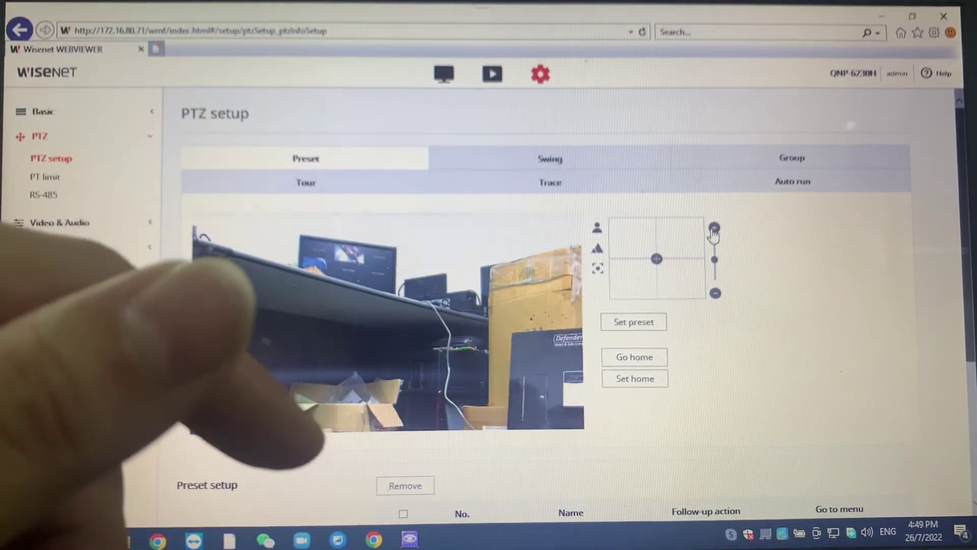
click(714, 230)
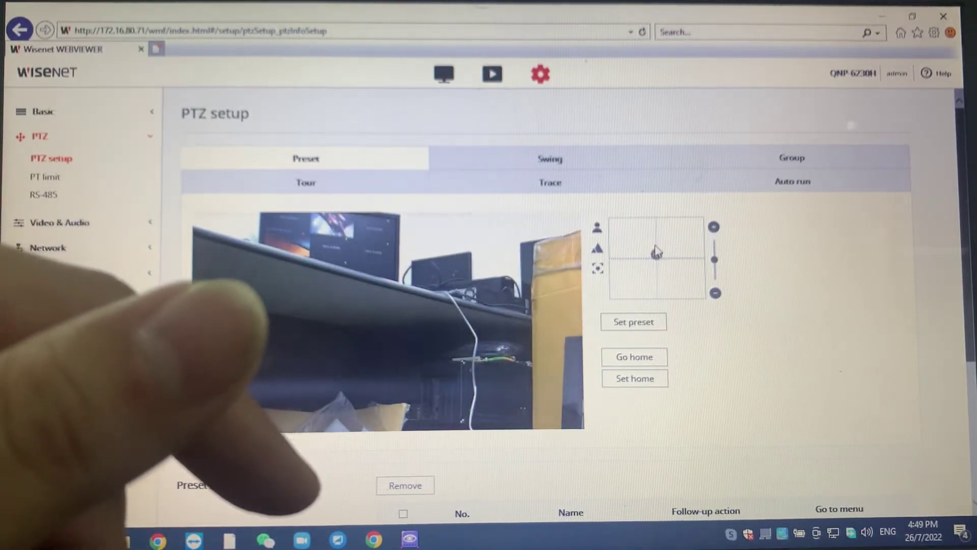
drag(655, 257, 647, 267)
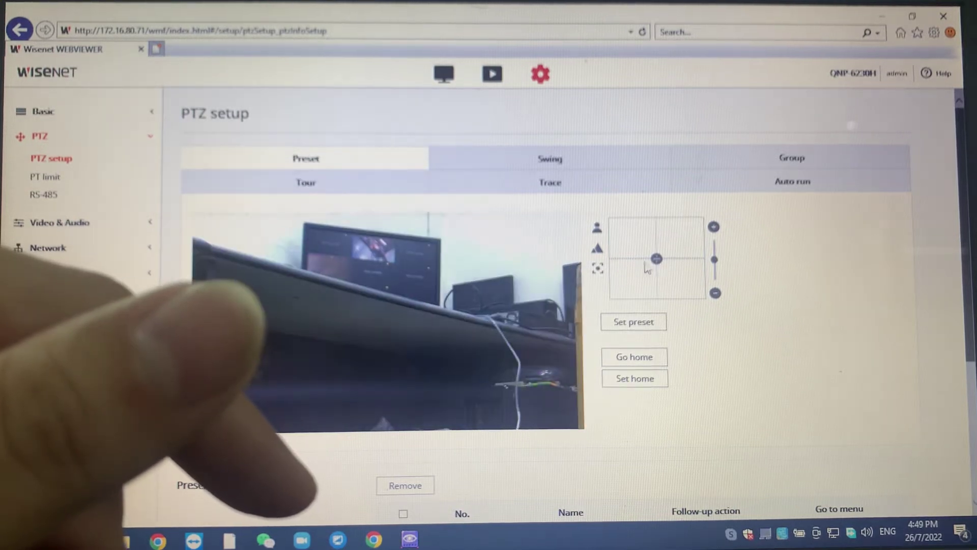
drag(652, 257, 653, 260)
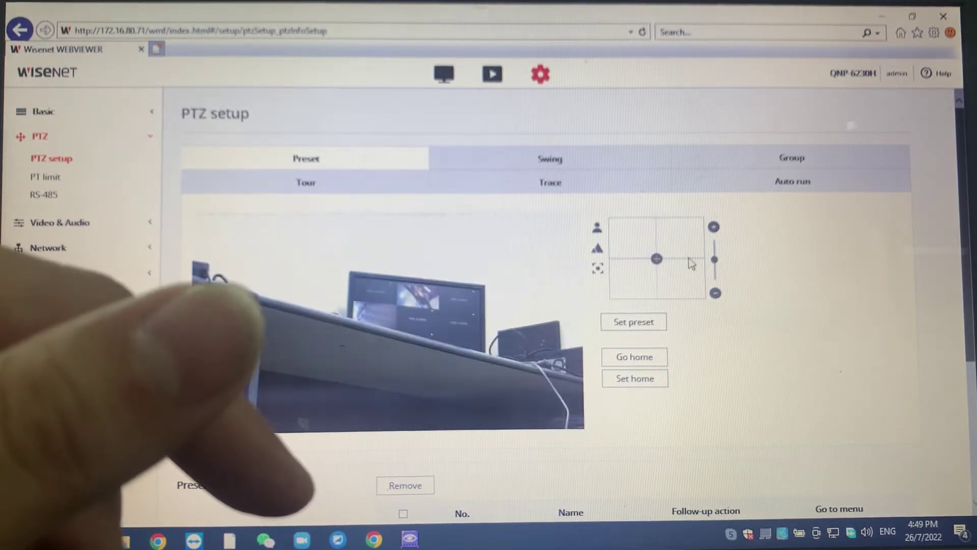
click(714, 229)
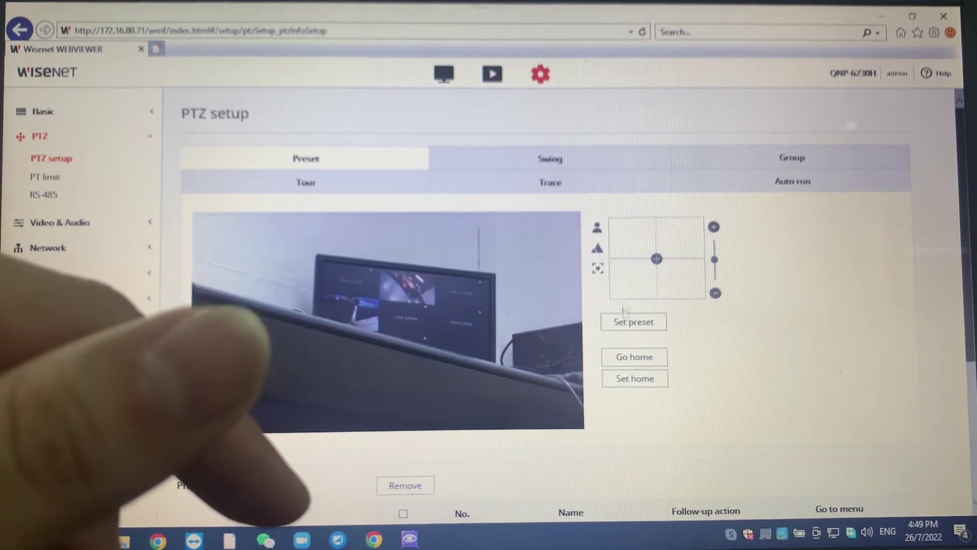
Step: Save the monitor view as preset 2 named 'Monitor'
click(633, 321)
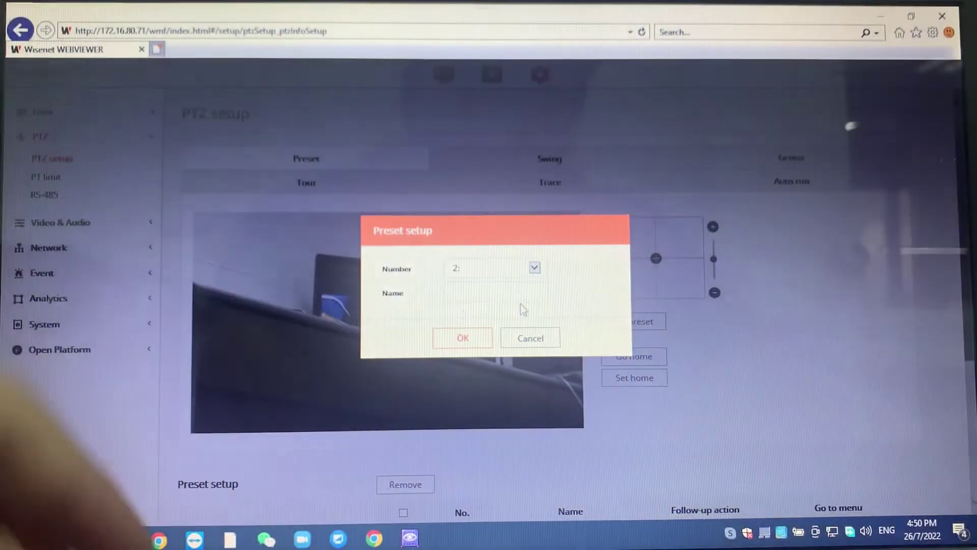
click(521, 291)
text(Mon)
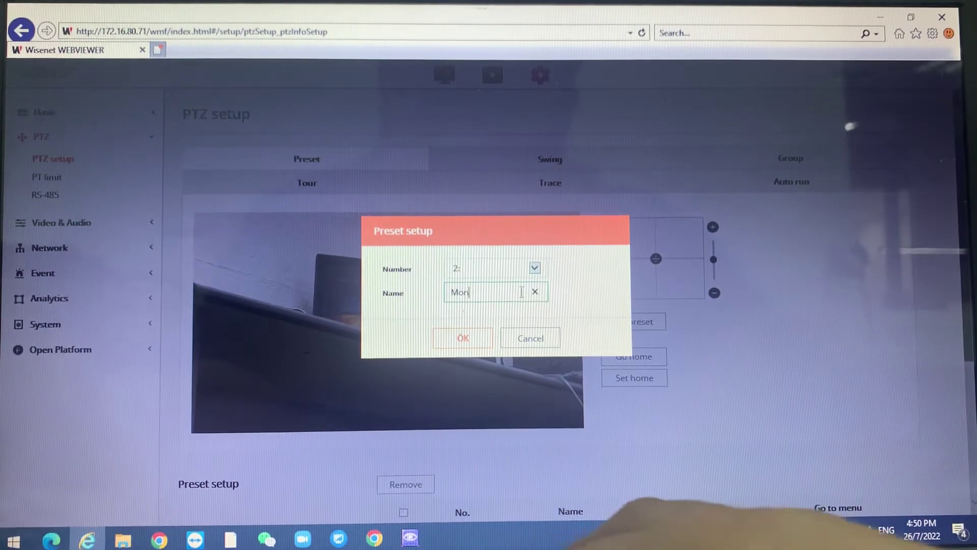
text(itor)
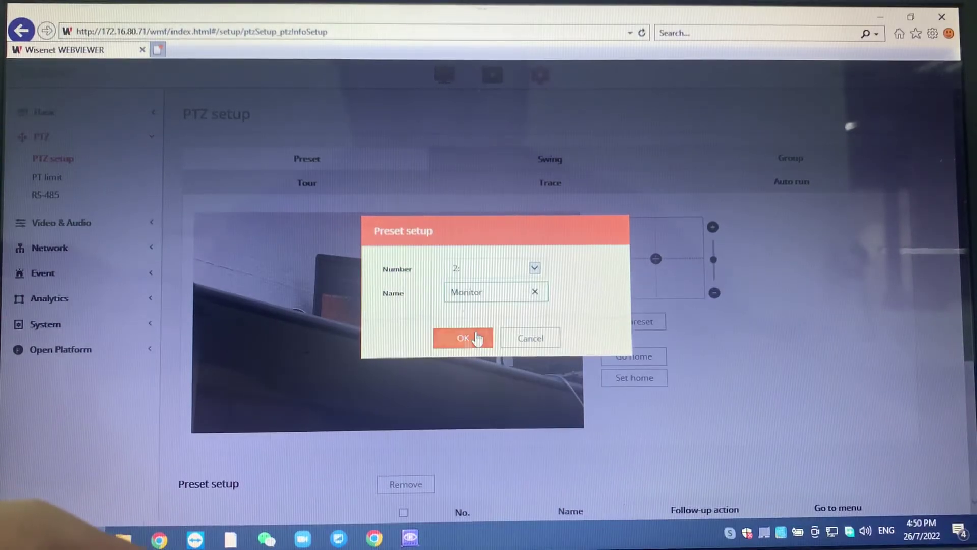
click(463, 337)
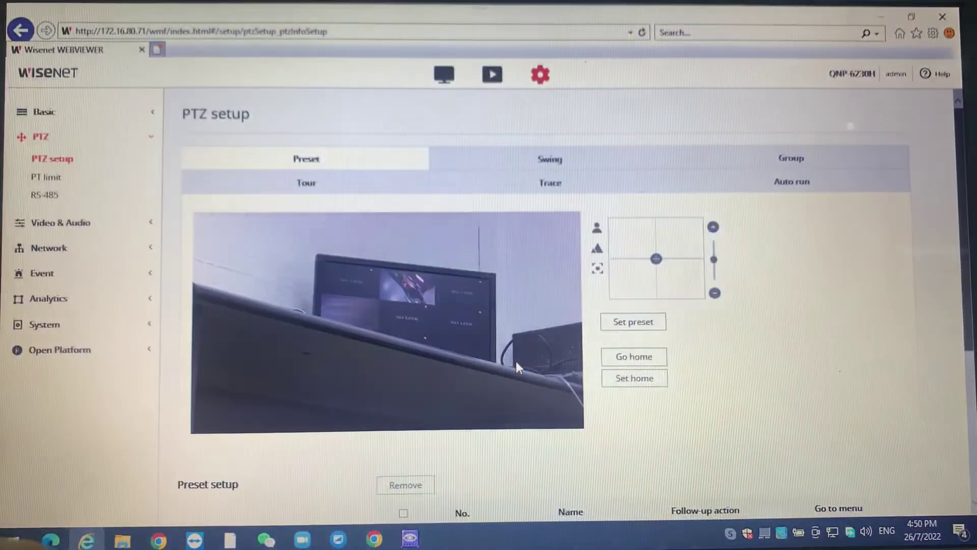
scroll(516, 365, down, 3)
scroll(516, 367, up, 3)
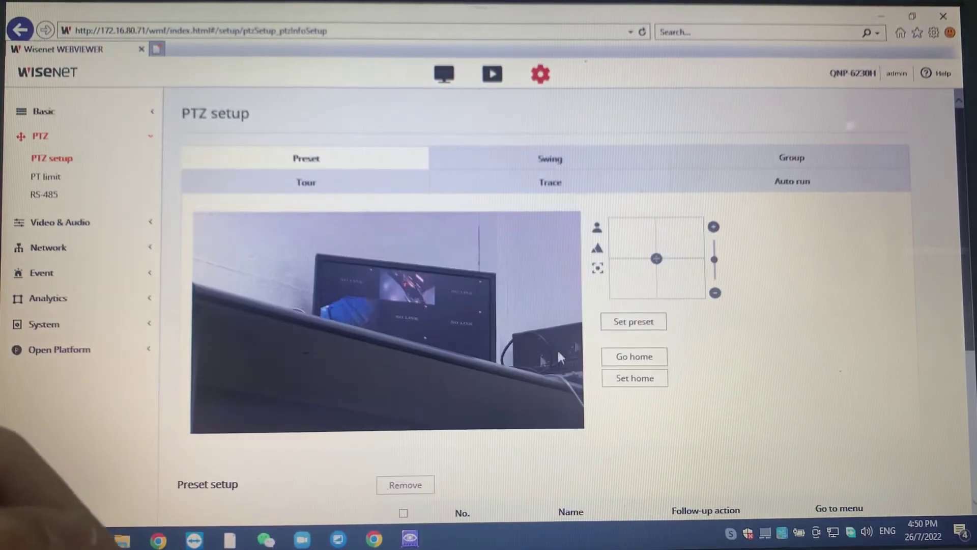
Step: Pan the camera toward the box on the desk and zoom out
drag(653, 260, 618, 283)
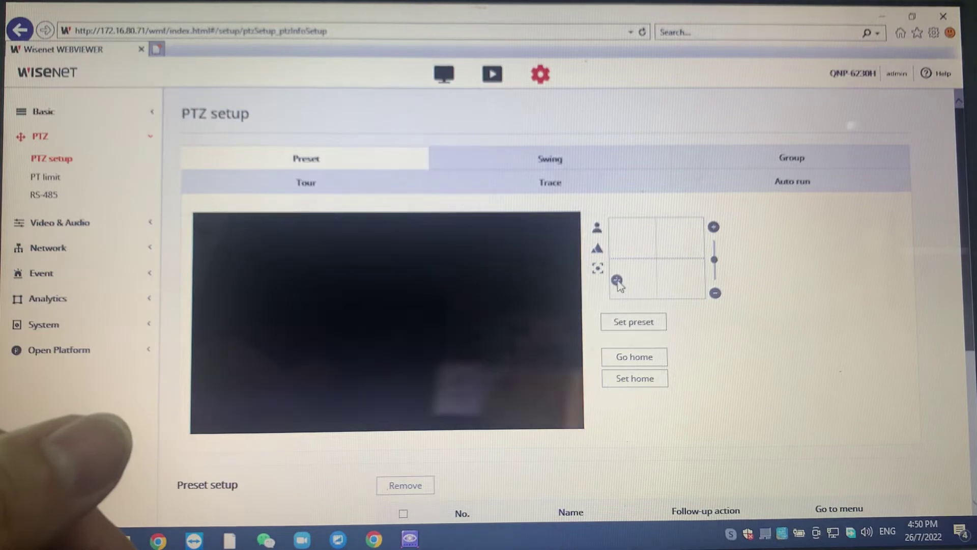
drag(618, 283, 617, 282)
click(617, 280)
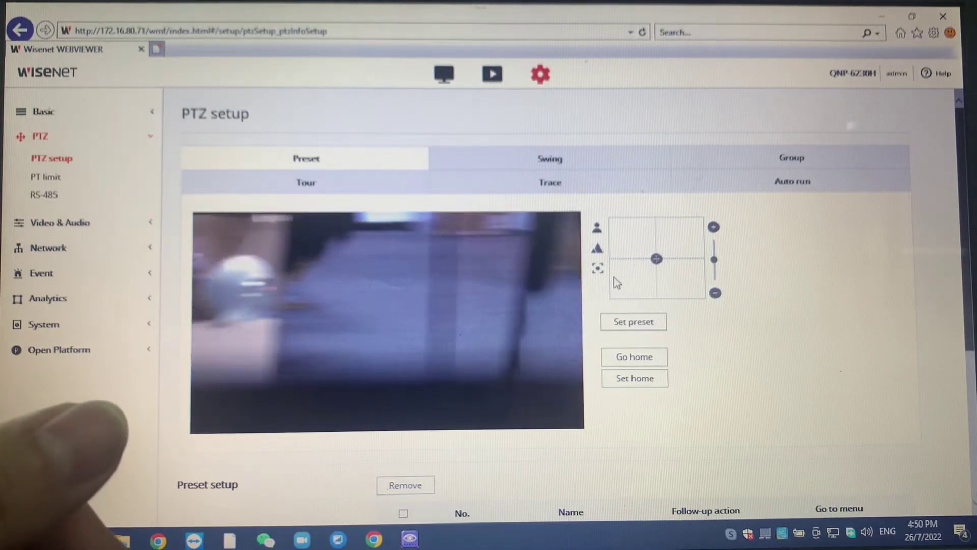
drag(617, 282, 617, 282)
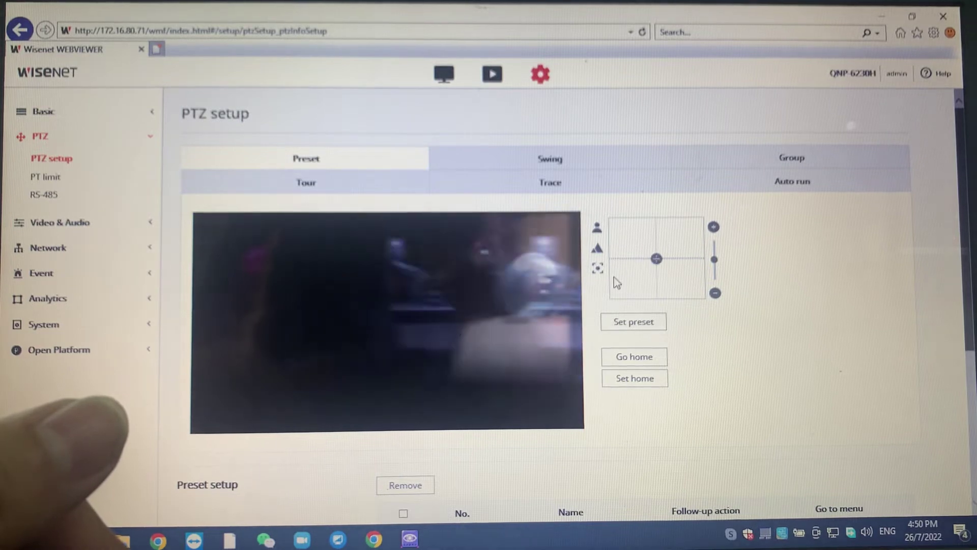
click(715, 296)
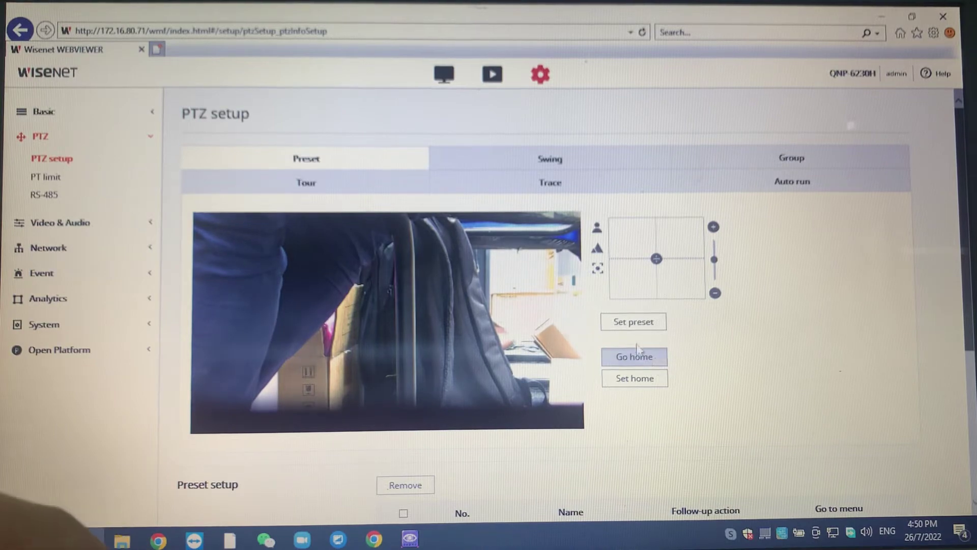
Step: Save this view as preset 3 named 'Bag'
click(640, 325)
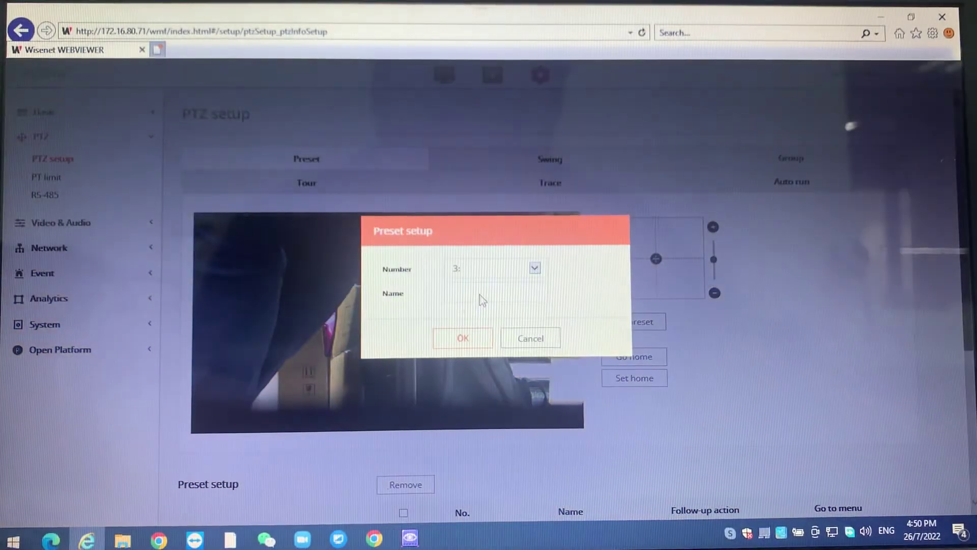
text(Bay)
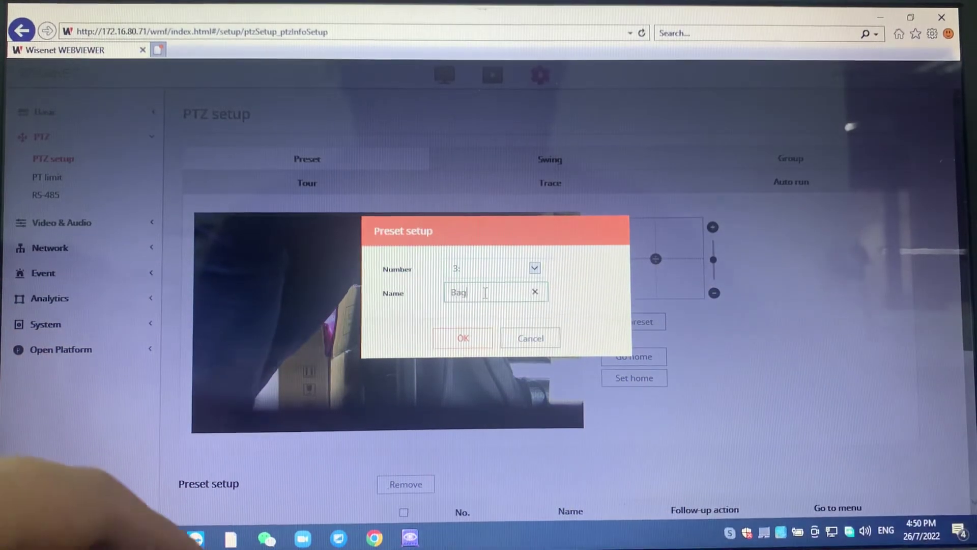
click(466, 337)
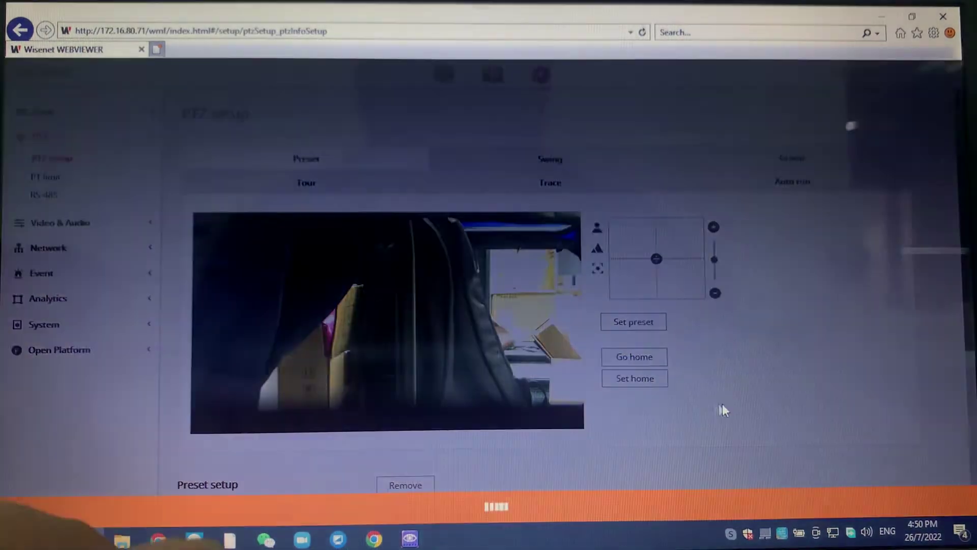
scroll(726, 409, down, 3)
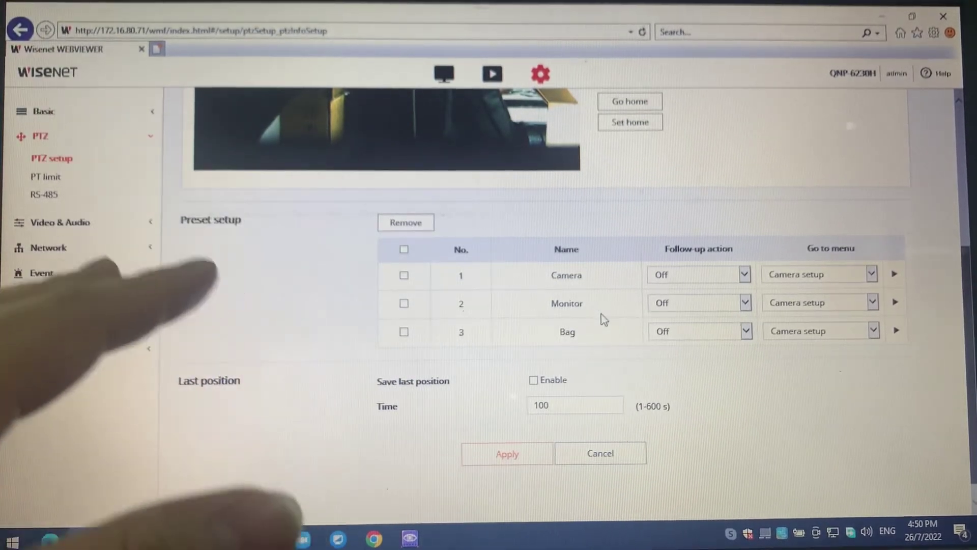
scroll(585, 318, up, 3)
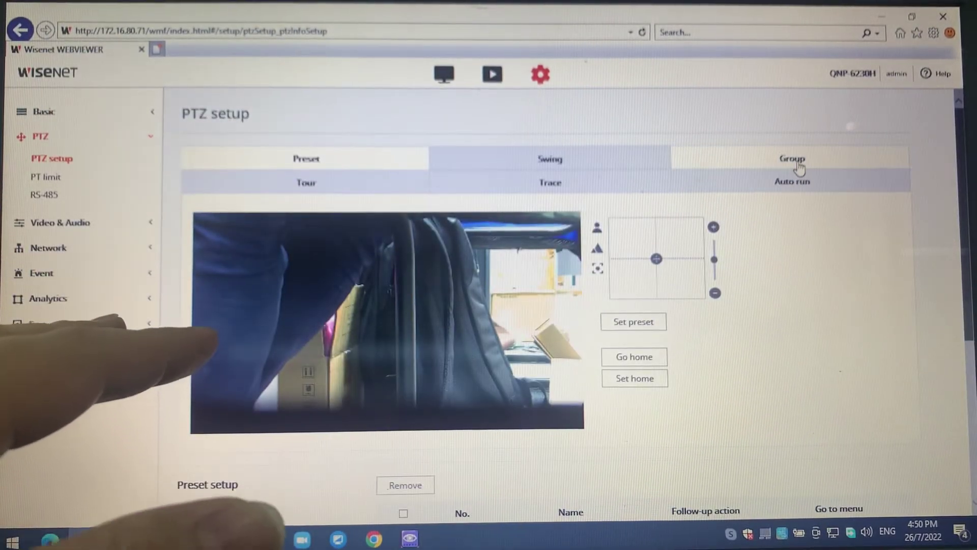
click(800, 167)
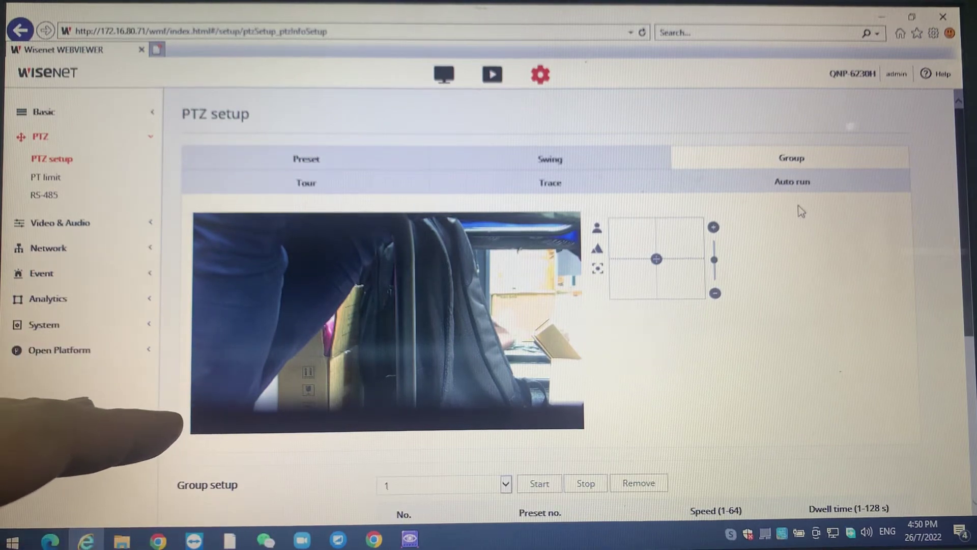
scroll(710, 327, down, 3)
scroll(710, 328, down, 1)
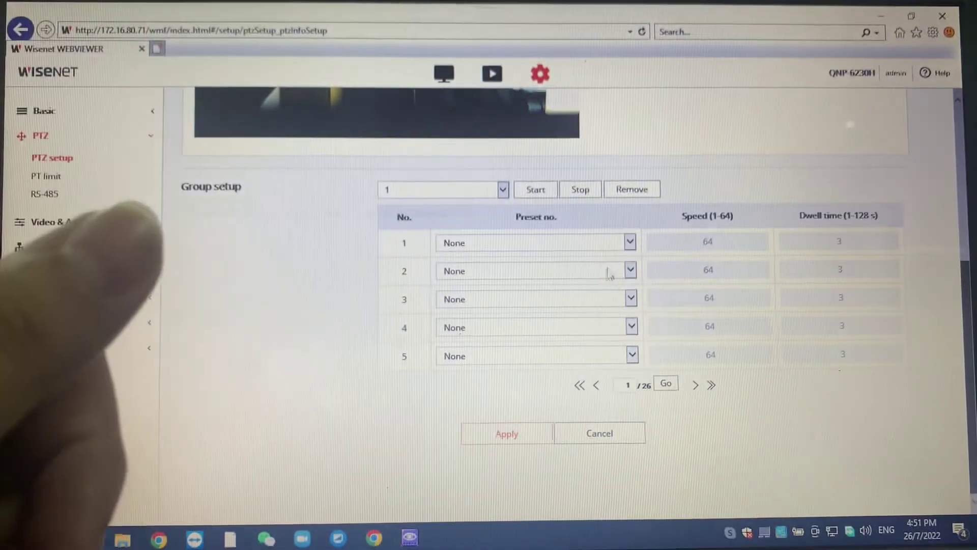
Step: Set group 1's steps 1–3 to presets Camera, Monitor and Bag
click(620, 245)
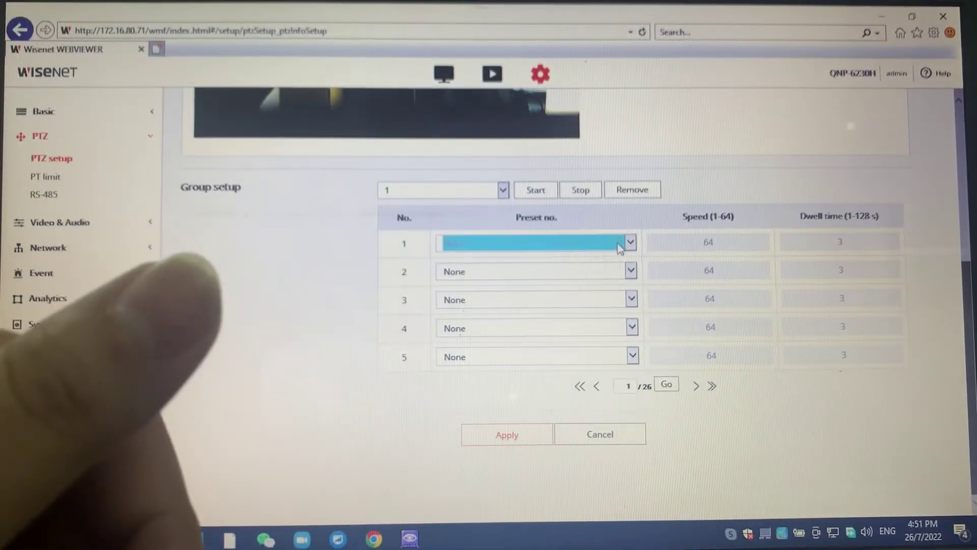
click(547, 256)
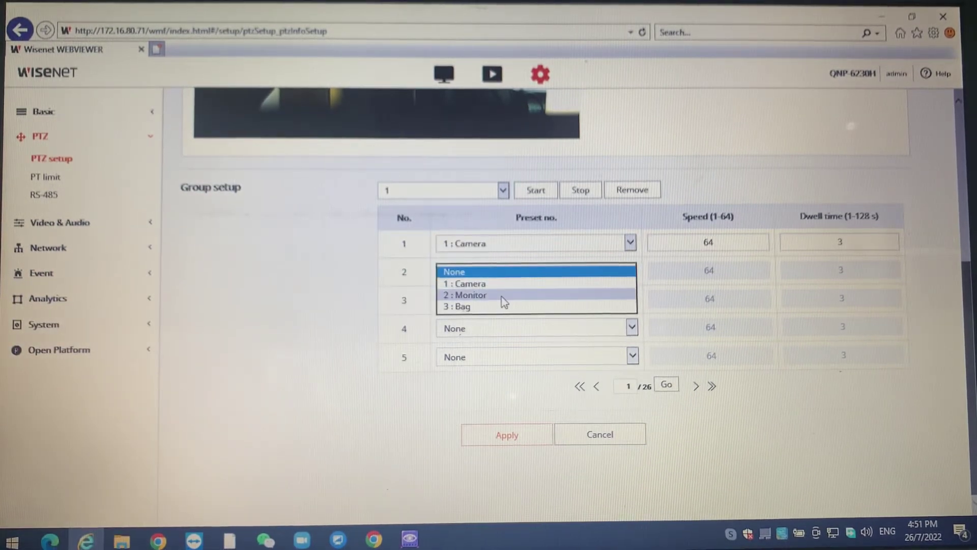
click(501, 297)
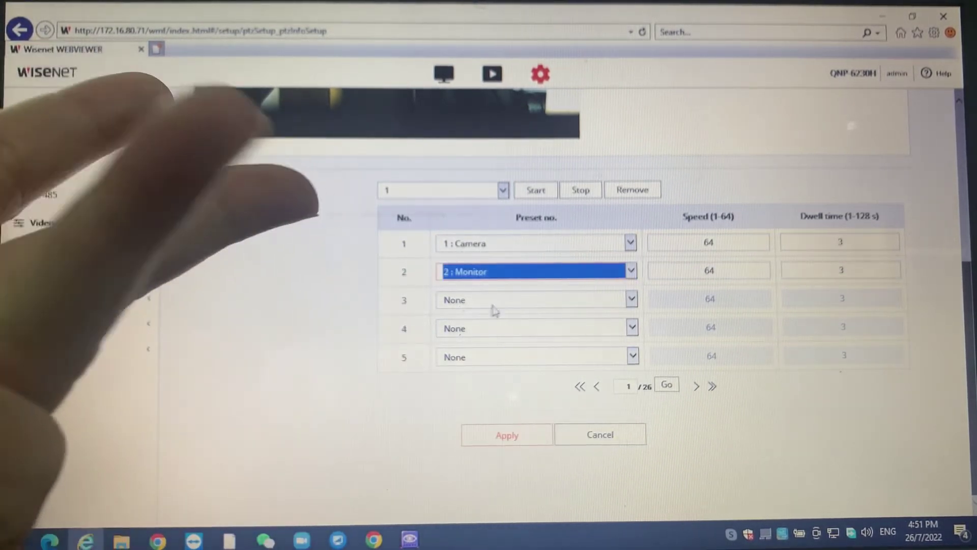
click(493, 304)
click(495, 334)
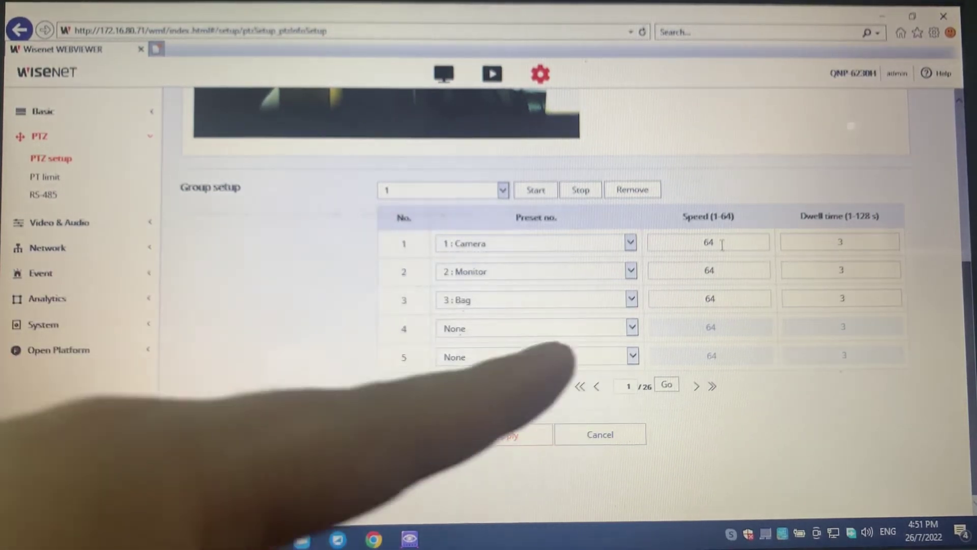
Step: Set the three group steps' speeds to 35, 35 and 45
drag(722, 244, 654, 245)
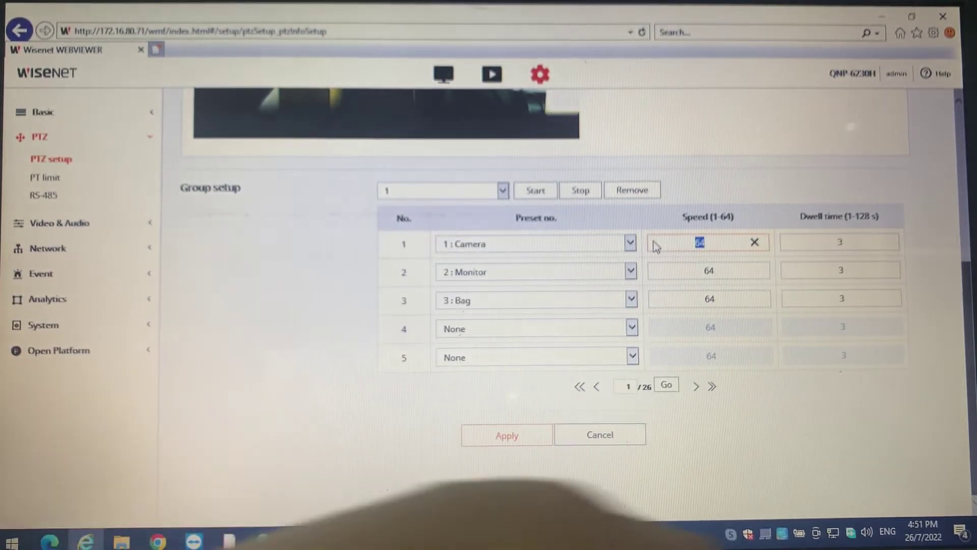
text(35)
click(665, 271)
text(35)
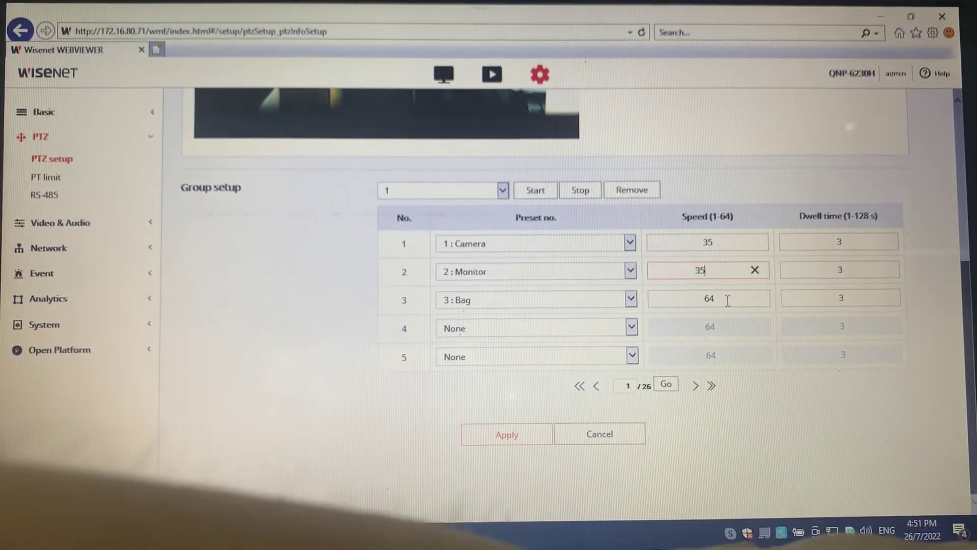
drag(728, 301, 671, 298)
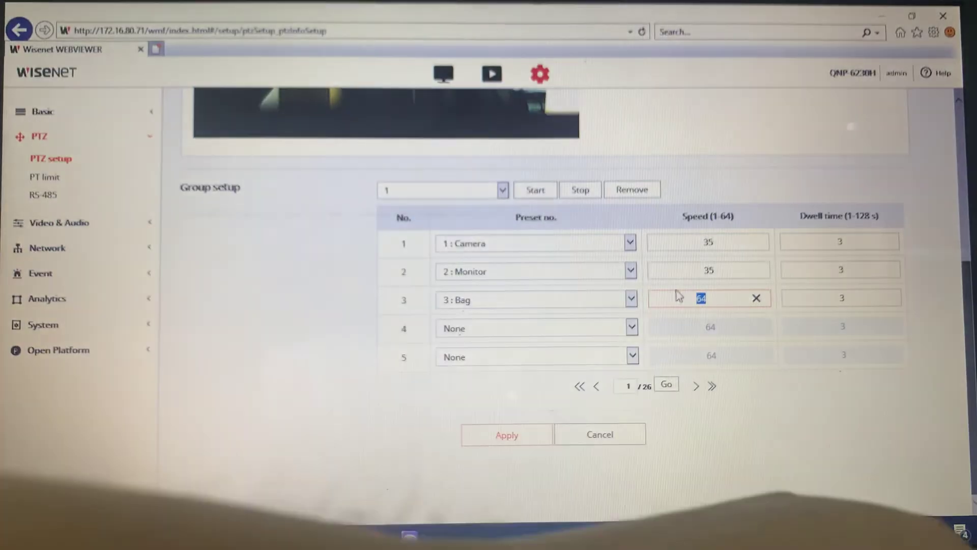
text(45)
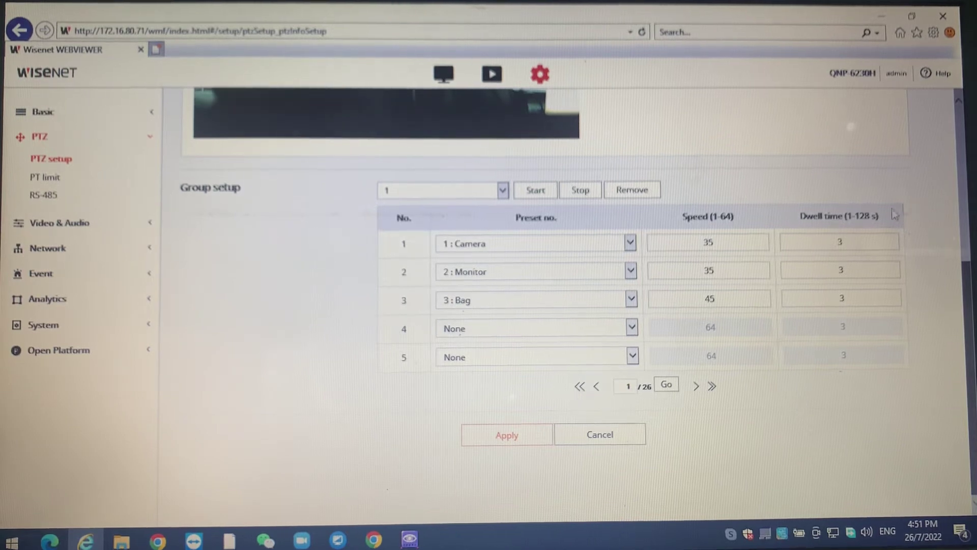
Step: Give each step a 3-second dwell time and apply the group settings
click(862, 241)
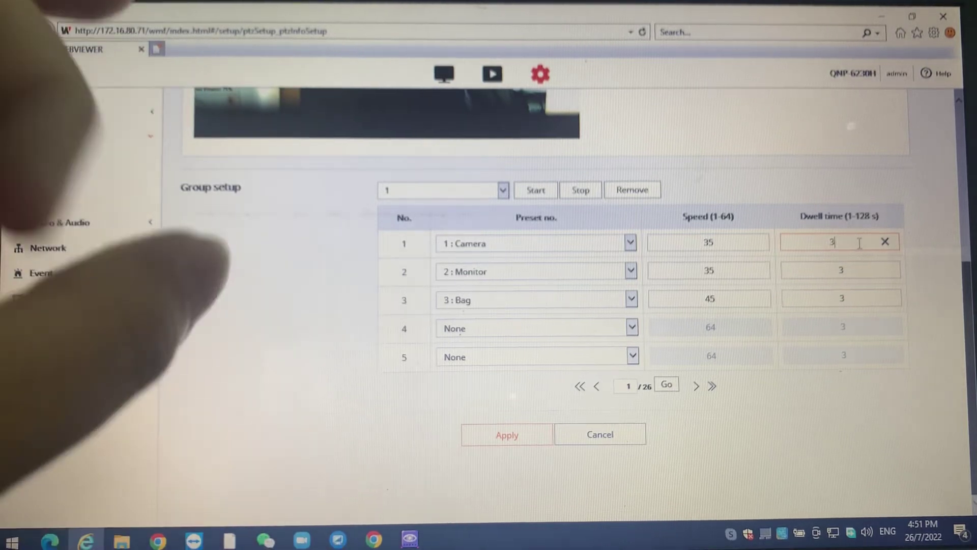
click(857, 268)
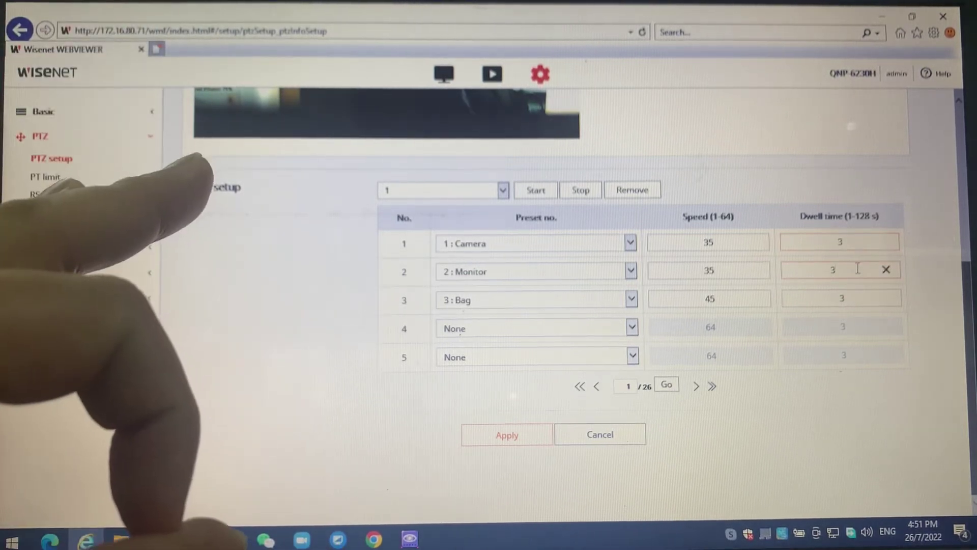
click(863, 296)
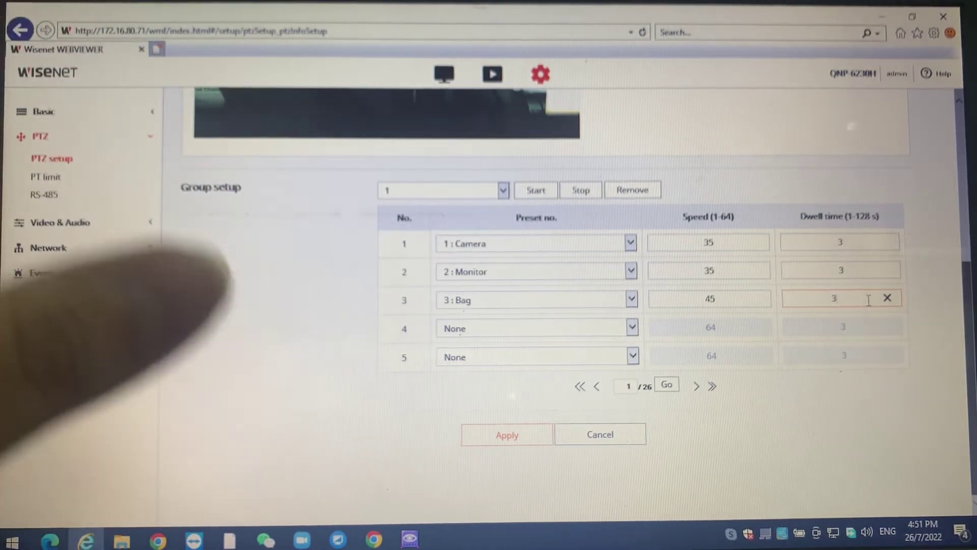
click(508, 436)
click(465, 327)
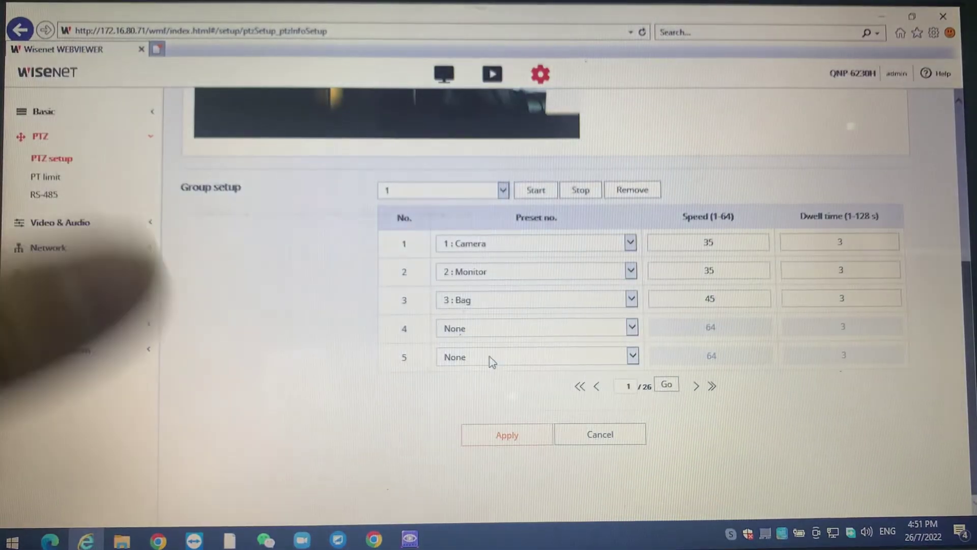
scroll(491, 361, up, 1)
scroll(558, 312, up, 3)
scroll(559, 311, down, 1)
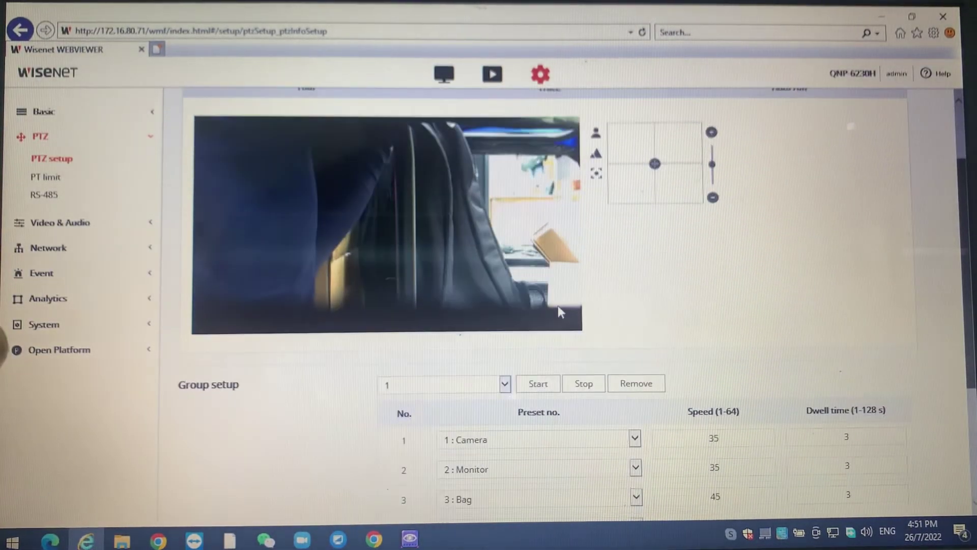
Step: Start the group 1 sequence running
click(540, 389)
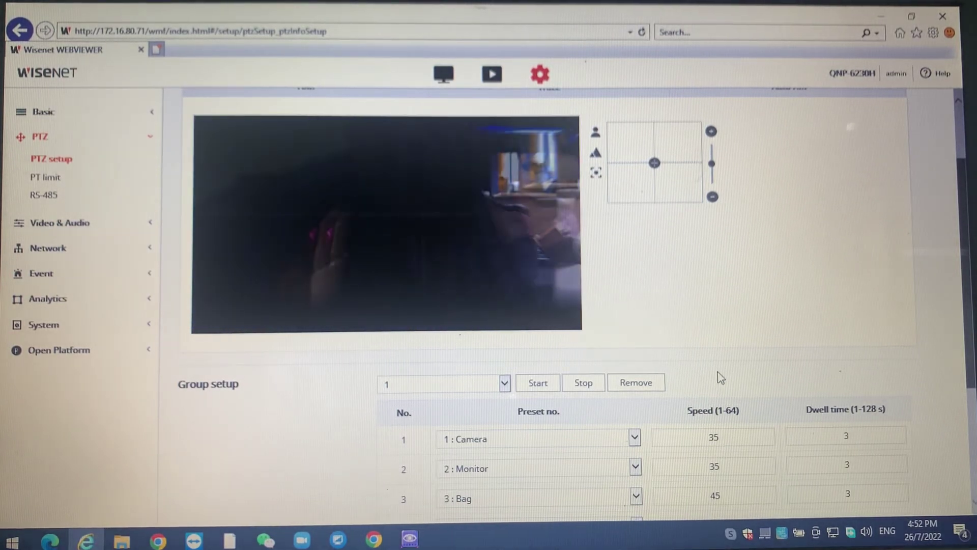
scroll(637, 328, down, 3)
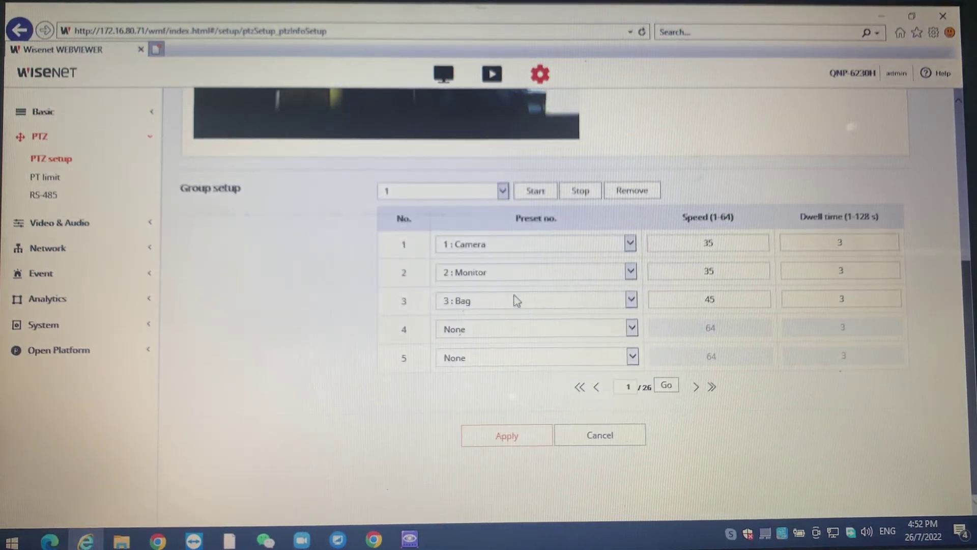
scroll(517, 308, up, 5)
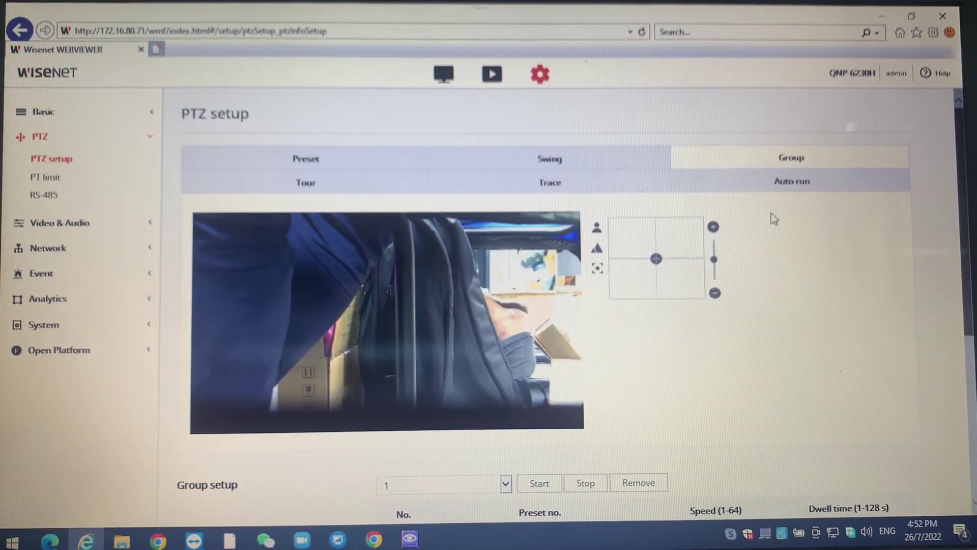
Step: Set Auto run to Group mode with 5-second time on group 1, and apply
click(782, 188)
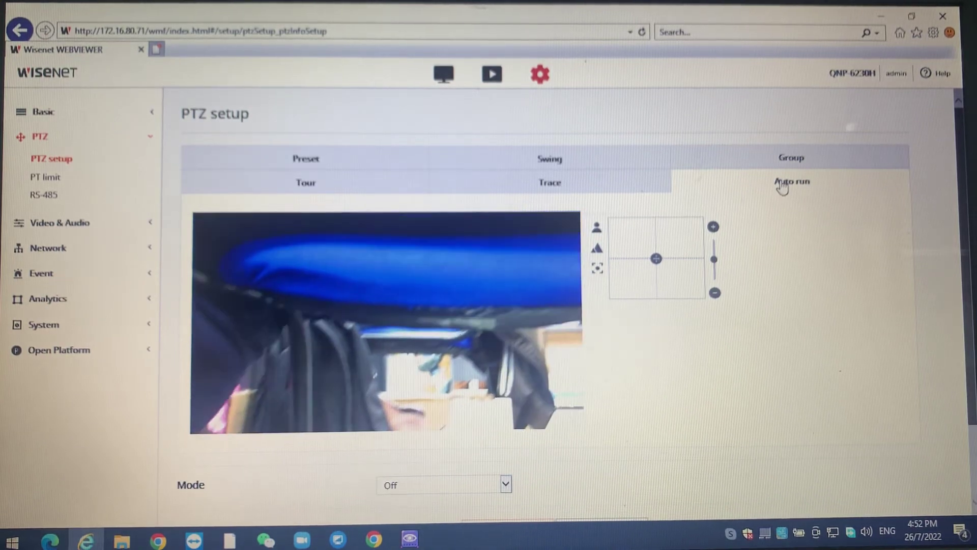
scroll(724, 309, down, 2)
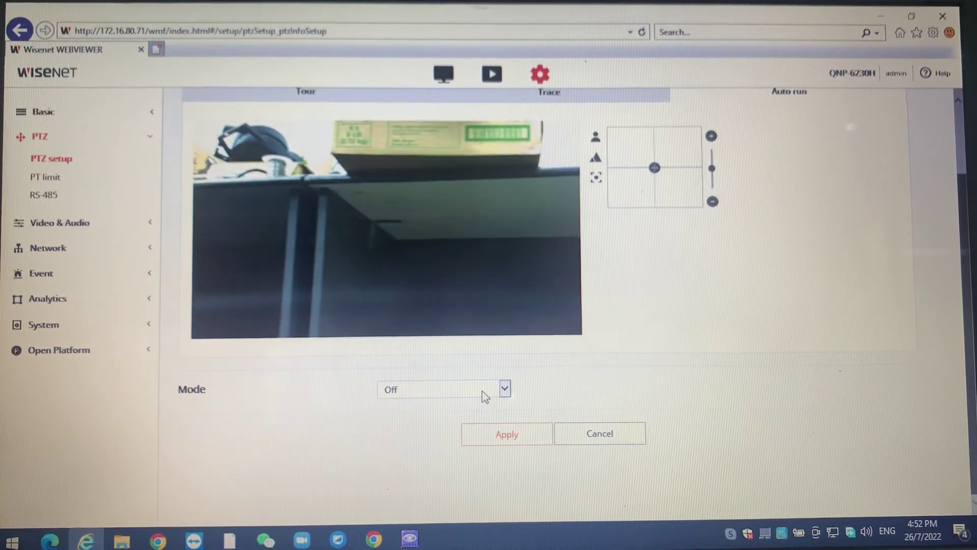
click(483, 395)
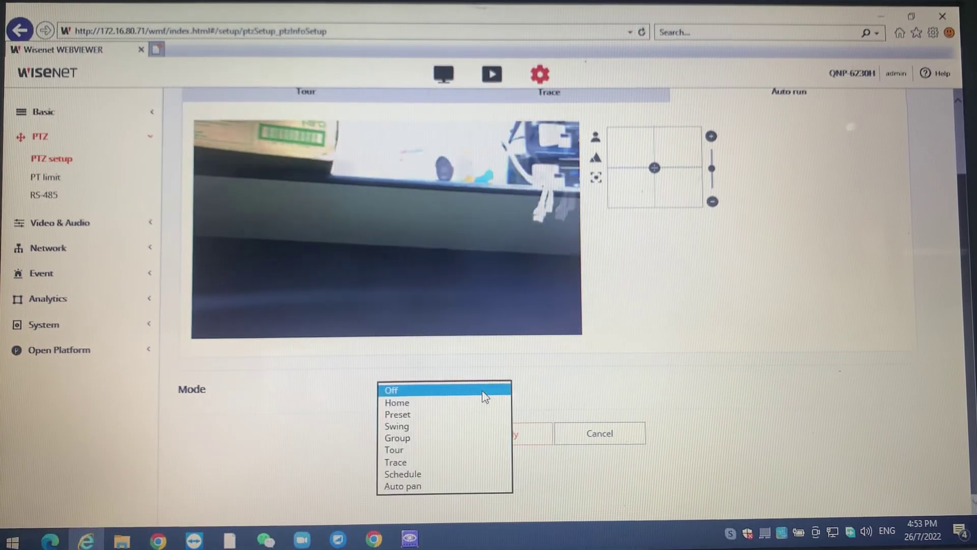
click(424, 442)
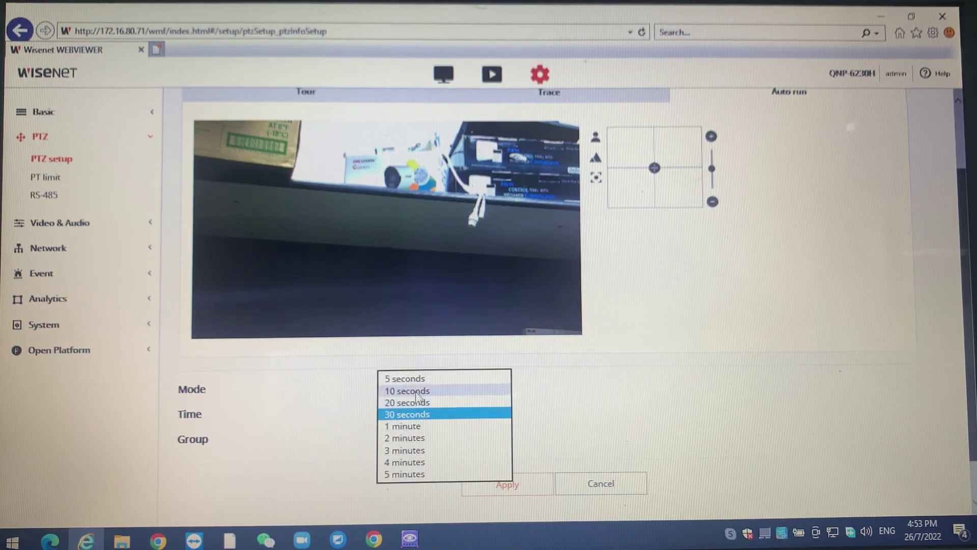
click(419, 380)
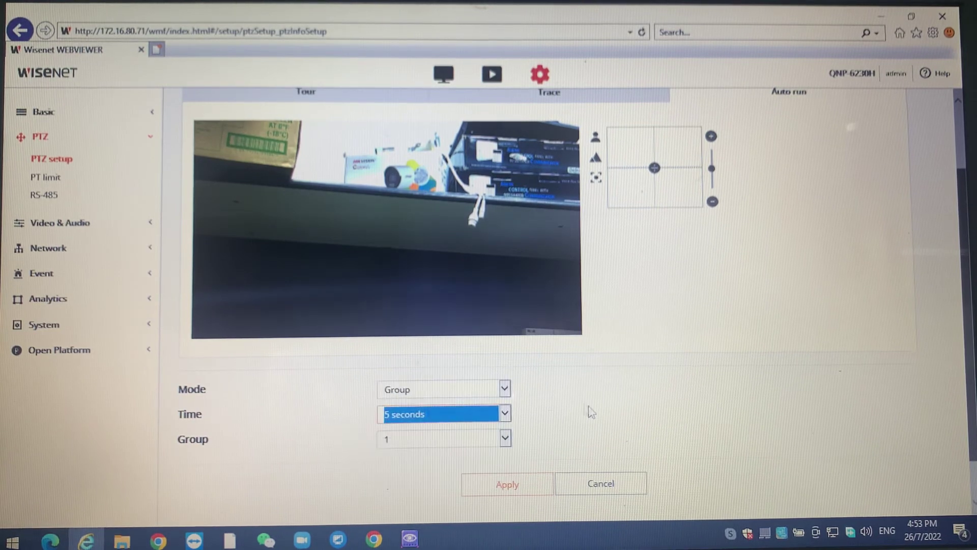
click(510, 483)
click(480, 327)
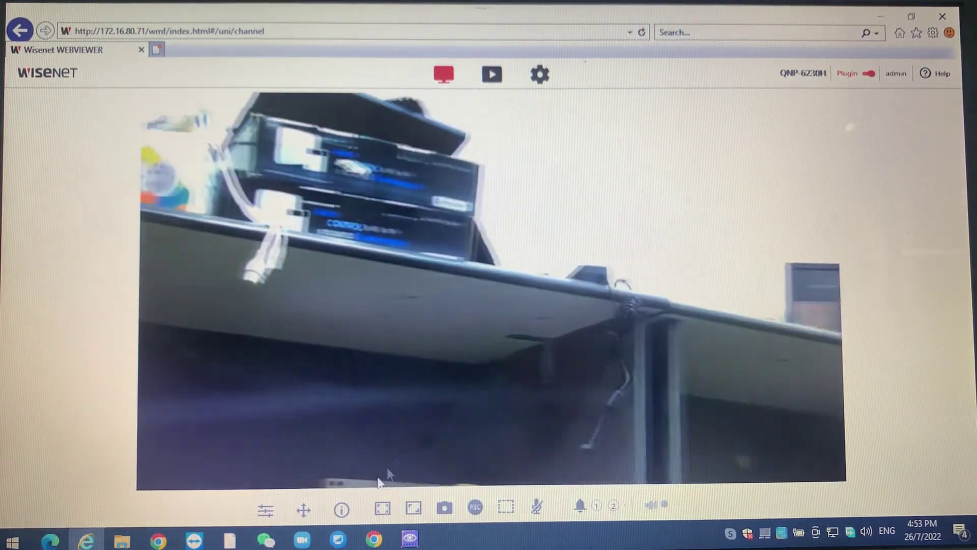
Step: Pan the live camera right, then down-left, and list the Camera, Monitor and Bag presets
click(305, 511)
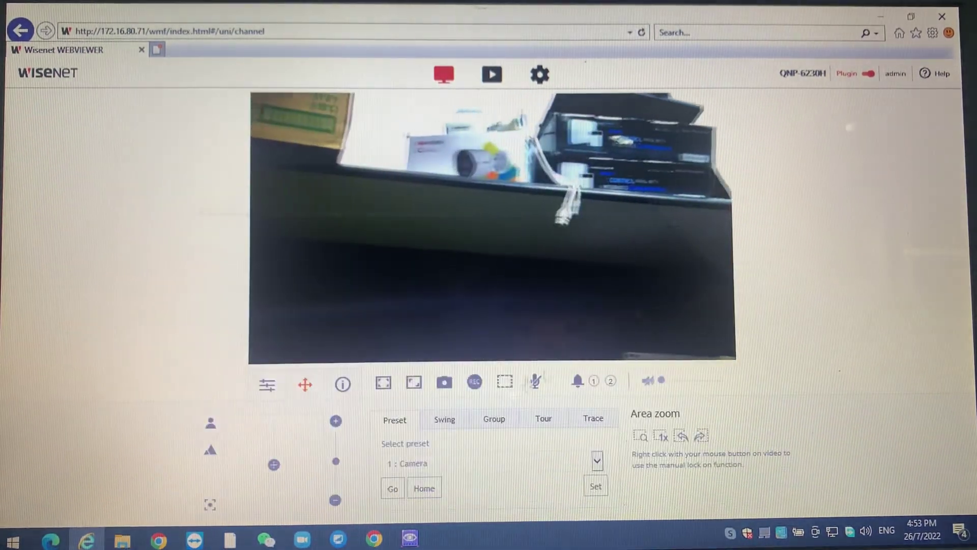
drag(275, 469, 298, 470)
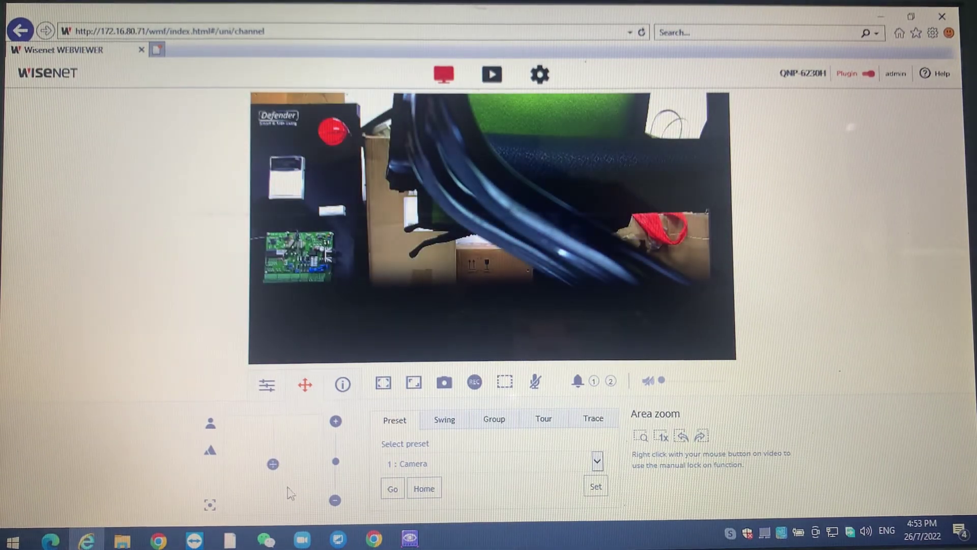
drag(273, 463, 247, 490)
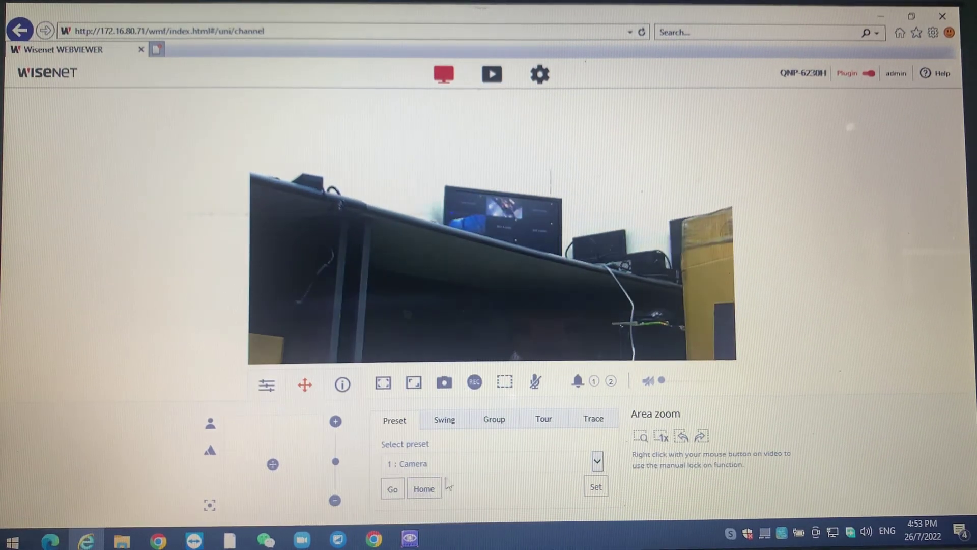
click(439, 464)
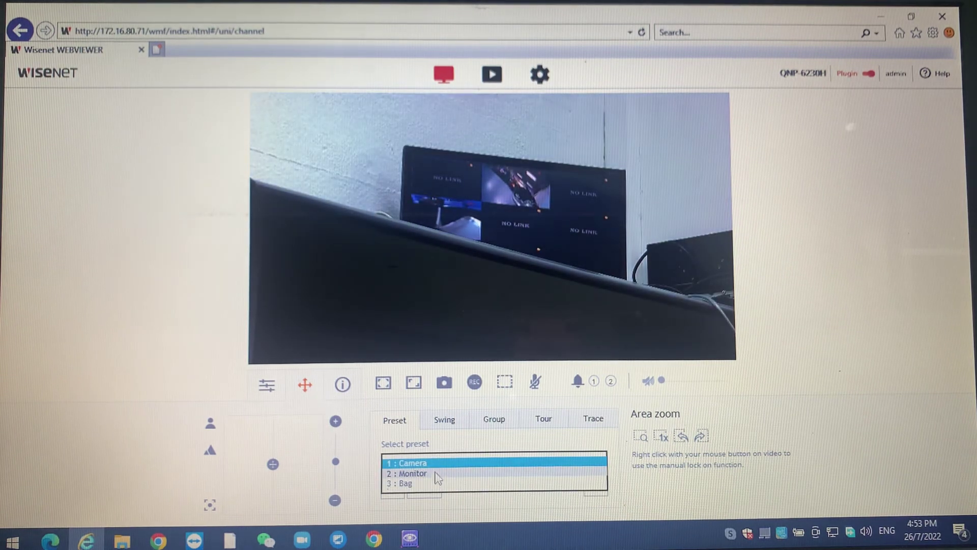